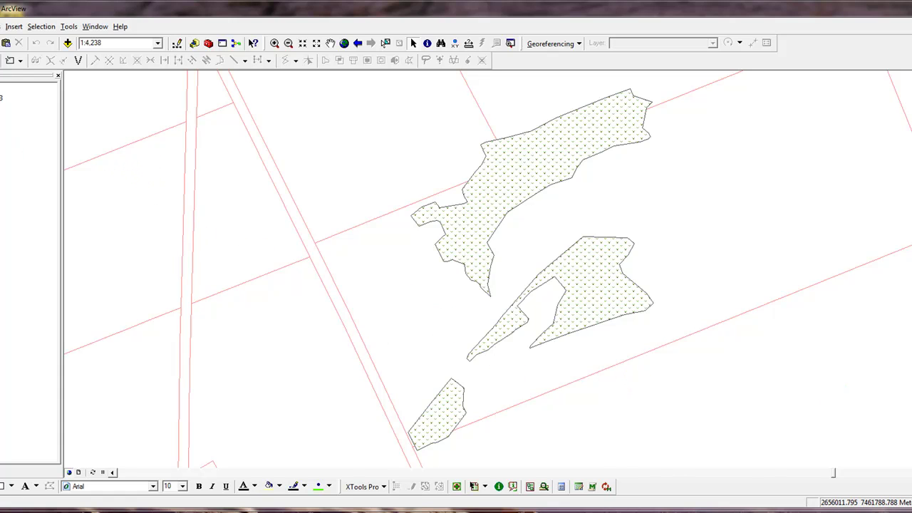
Open the master_thinning_3 attribute table from its layer menu and show the table Options
right_click(2, 97)
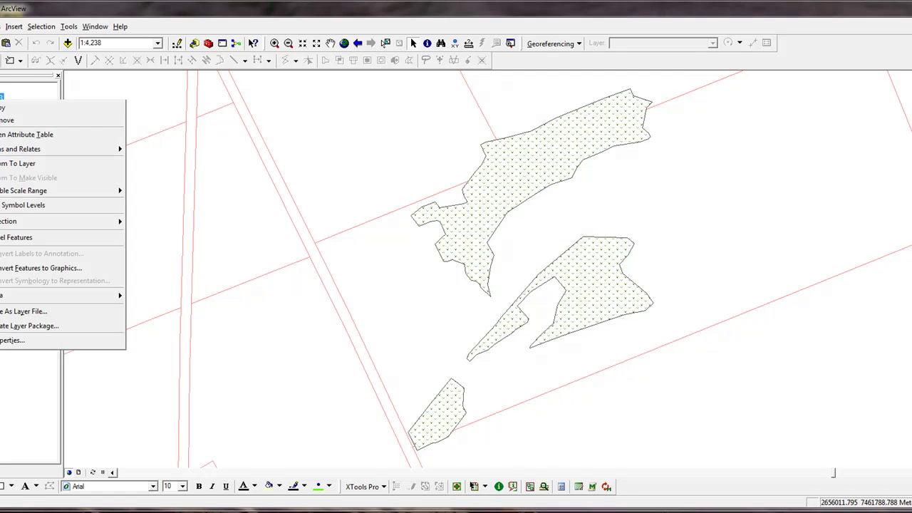
click(2, 134)
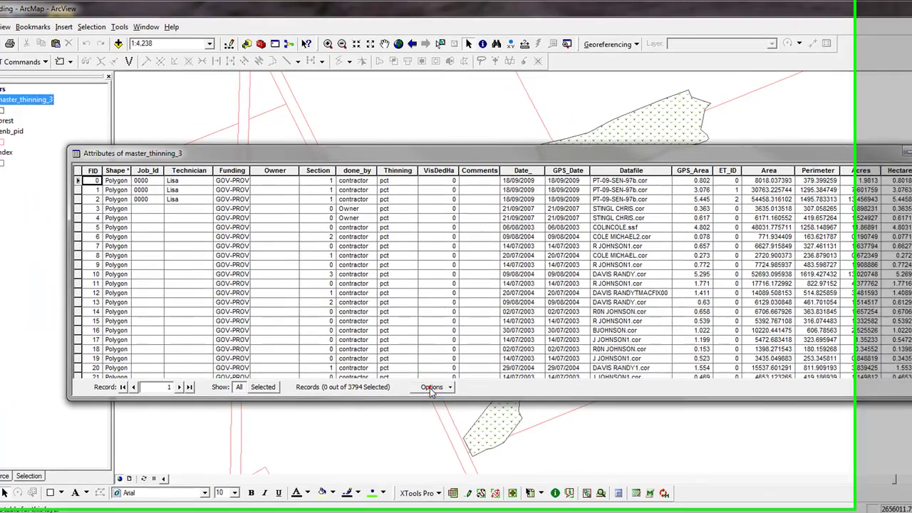
click(376, 382)
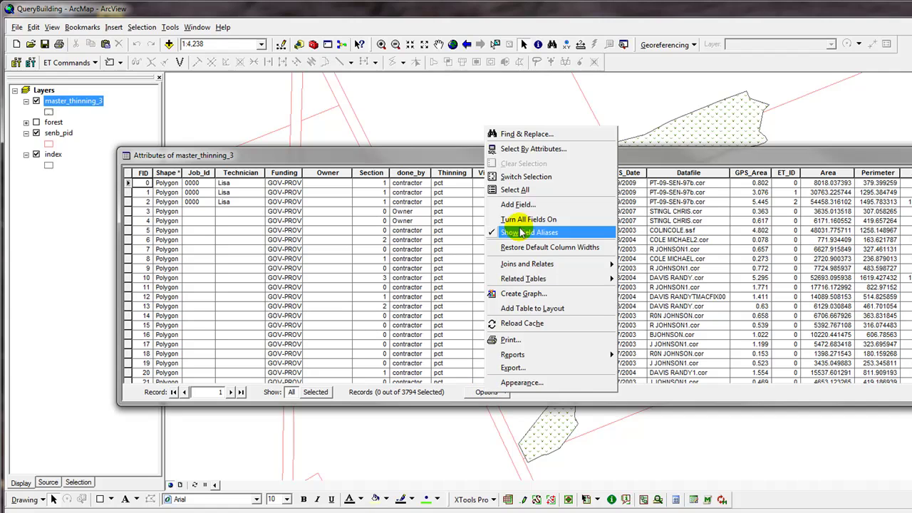
Open Select By Attributes and move the dialog beside the attribute table
click(525, 151)
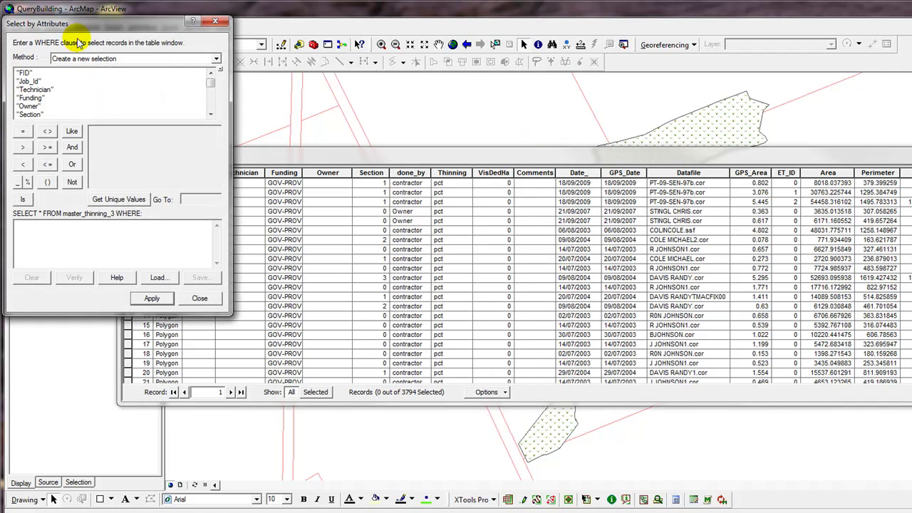
drag(78, 27, 409, 166)
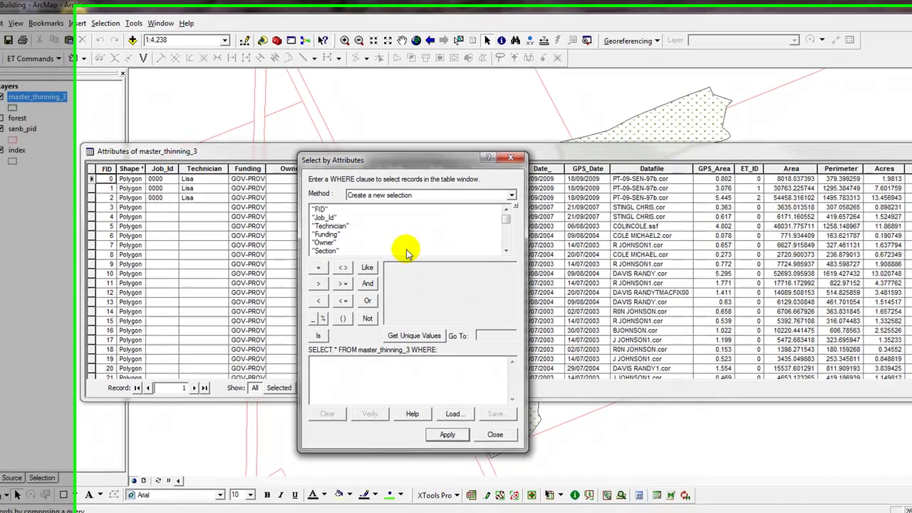
drag(376, 164, 466, 142)
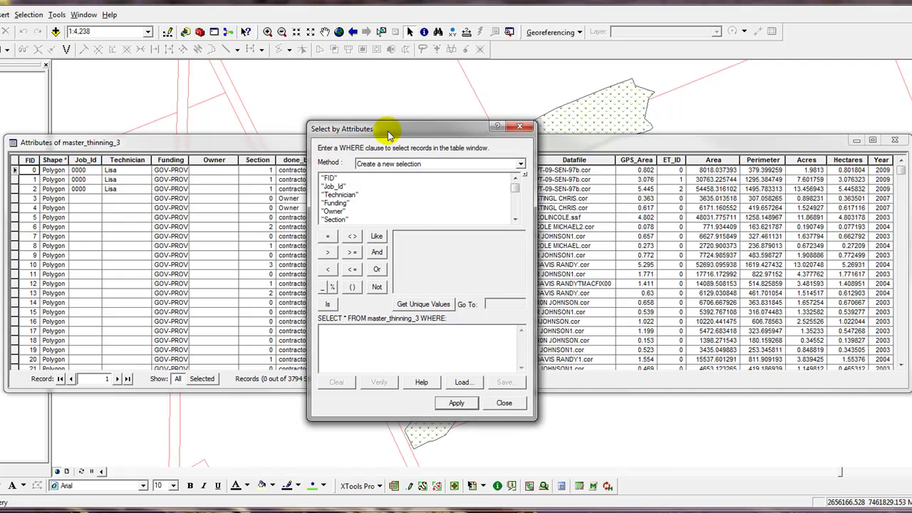
drag(388, 135, 385, 136)
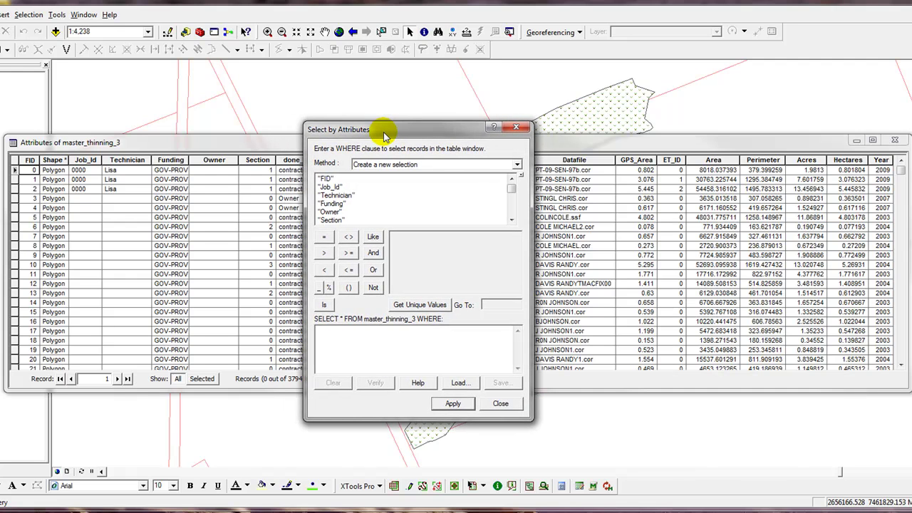
Build the clause "Funding" = 'GOV-PROV', choosing GOV-PROV from Funding's unique values
double_click(330, 205)
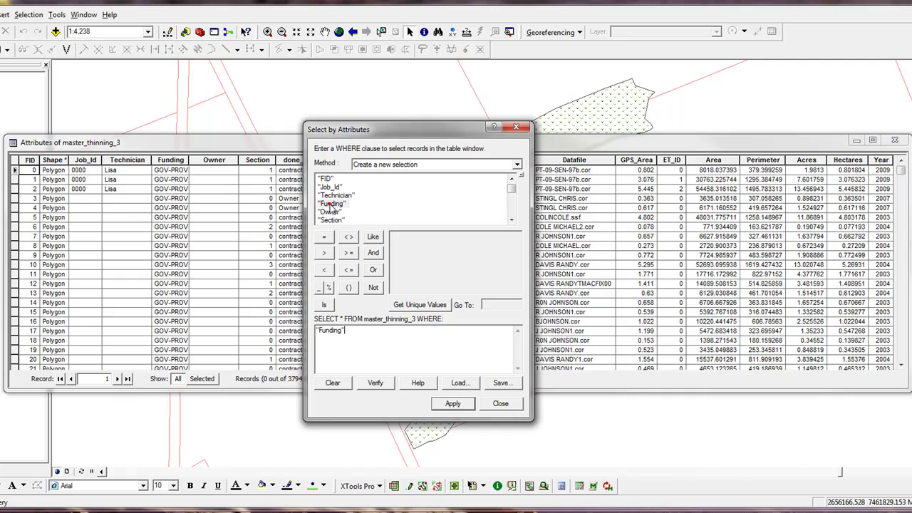
click(324, 237)
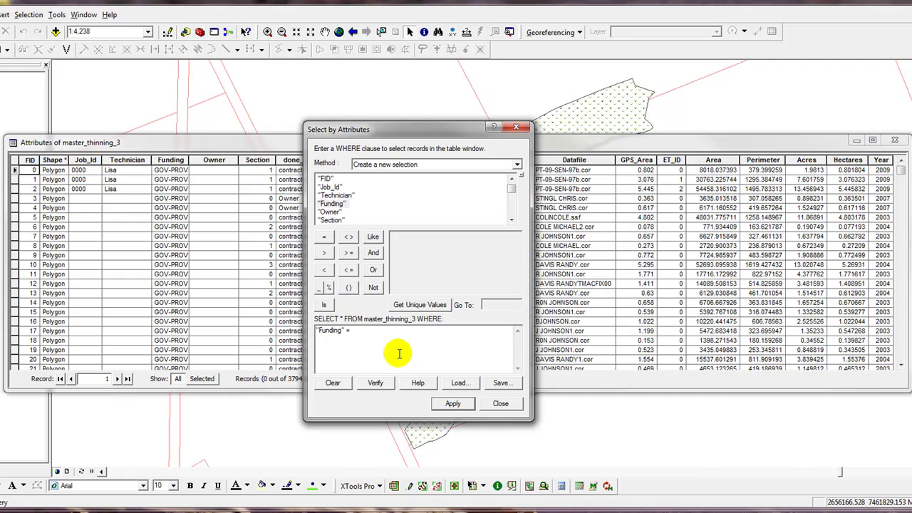
click(435, 306)
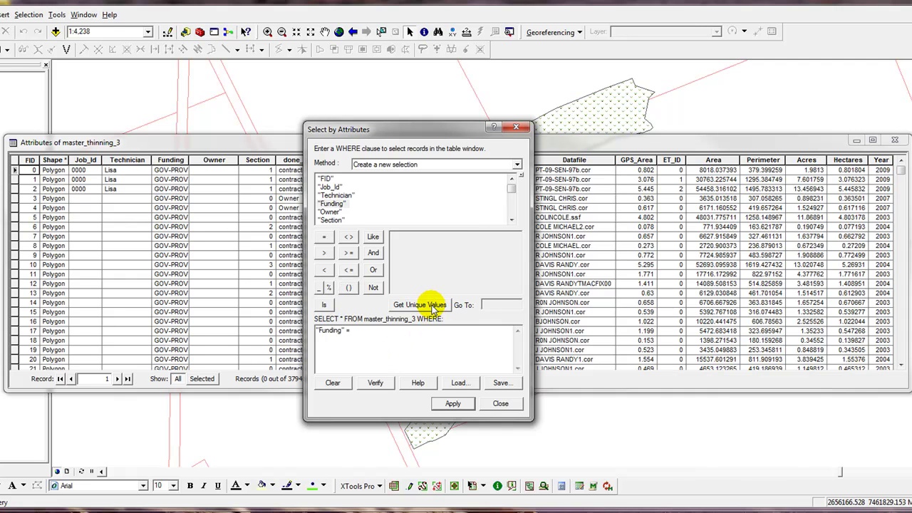
click(433, 307)
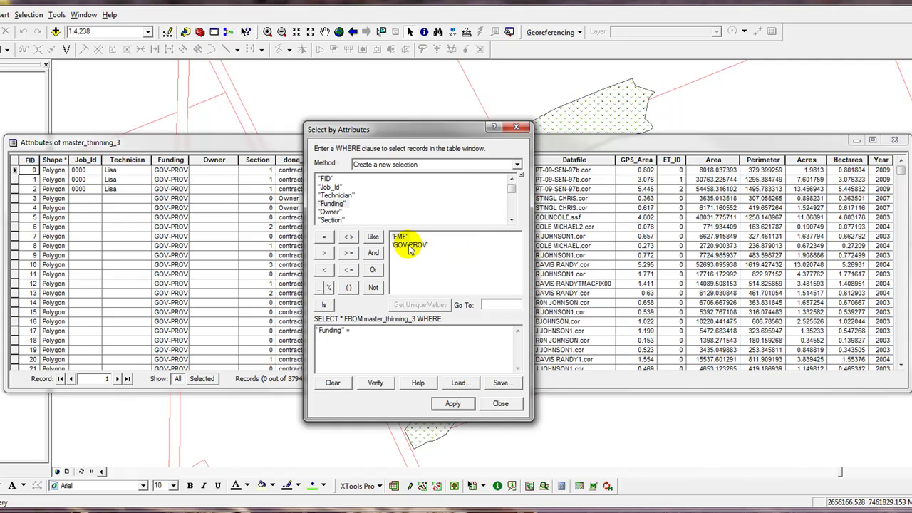
click(411, 246)
double_click(410, 246)
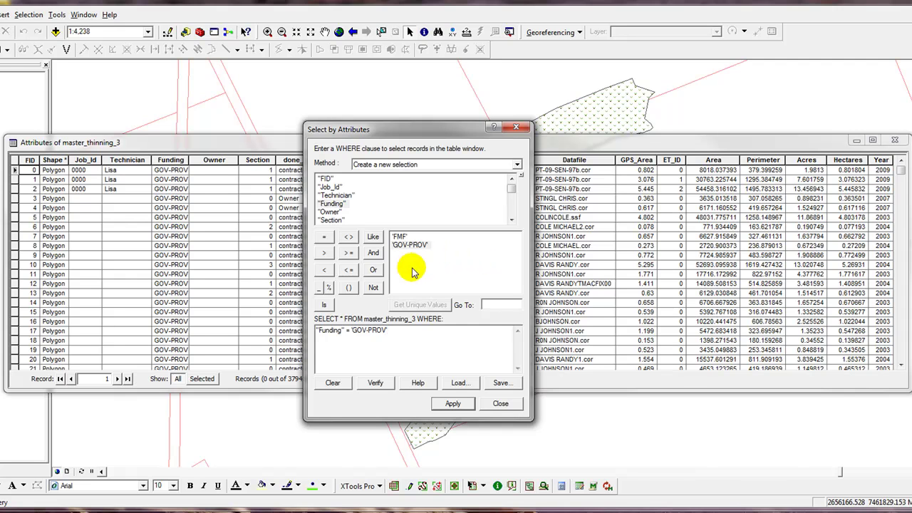
Append AND "Year" = 2007 to the query, picking 2007 from Year's unique values
click(374, 254)
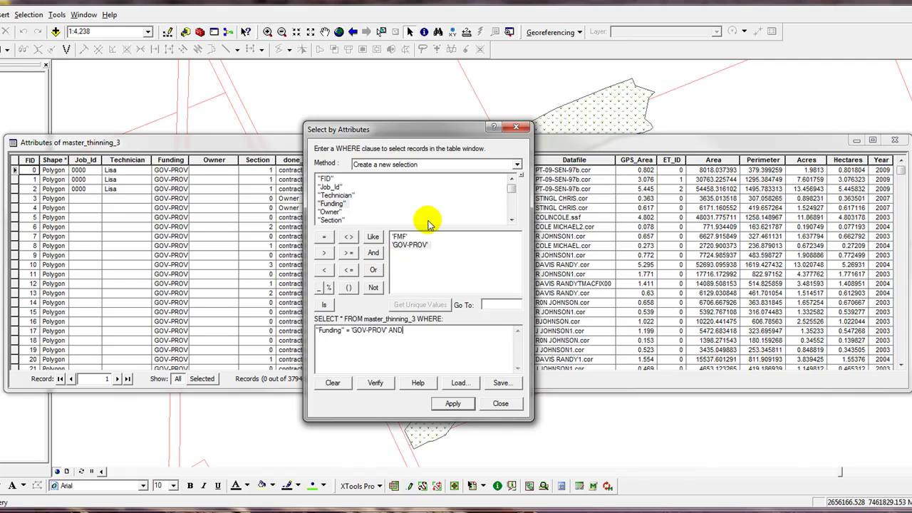
drag(510, 187, 519, 218)
click(329, 222)
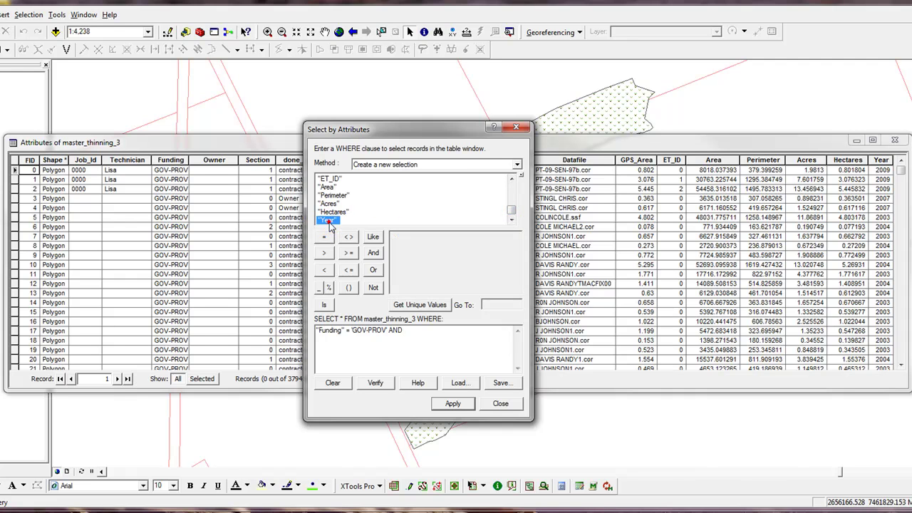
double_click(328, 221)
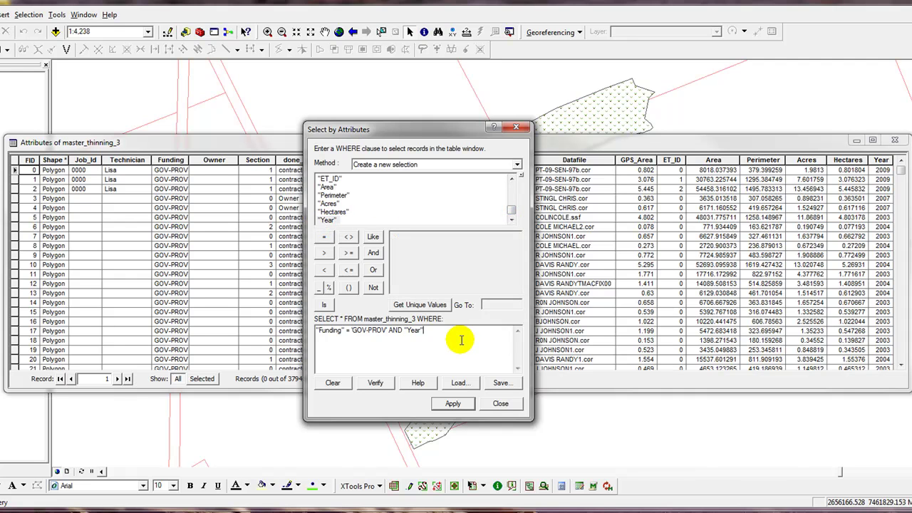
click(436, 308)
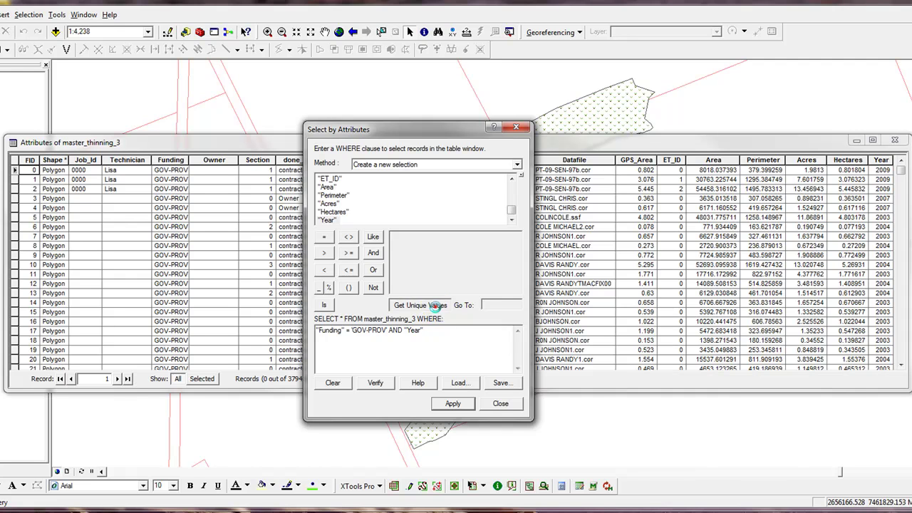
click(327, 239)
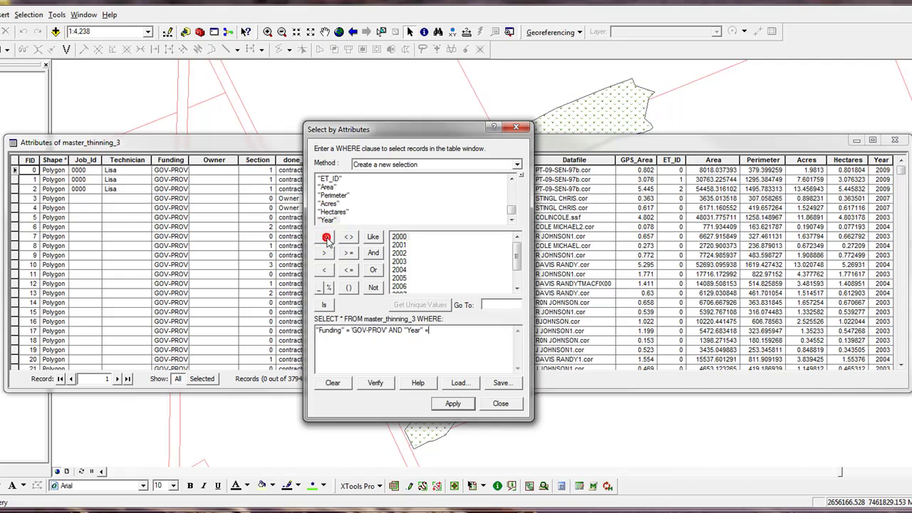
click(516, 289)
click(516, 289)
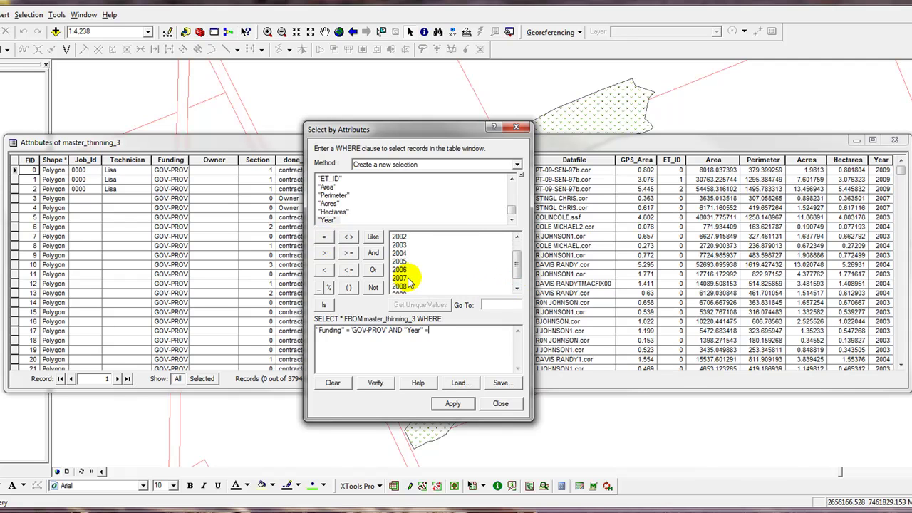
double_click(410, 282)
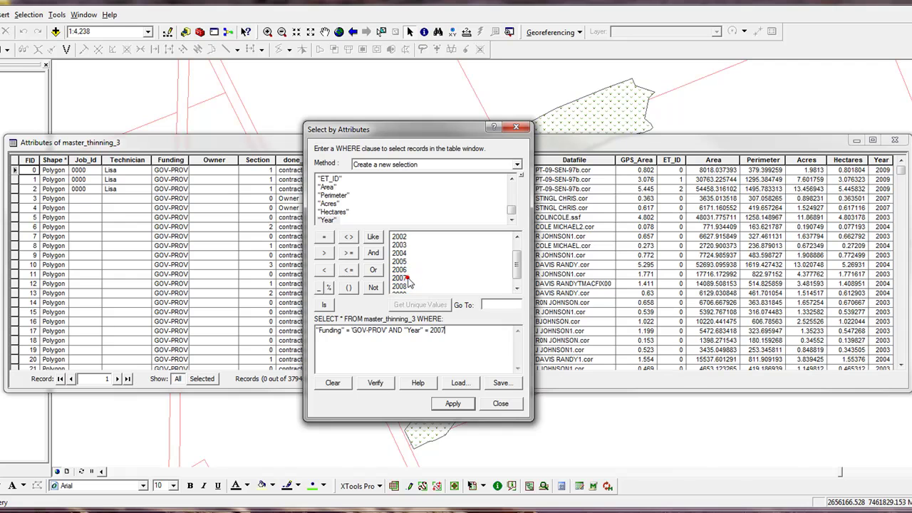
Apply the query to select 451 of 3794 records and show only the selected rows
click(454, 404)
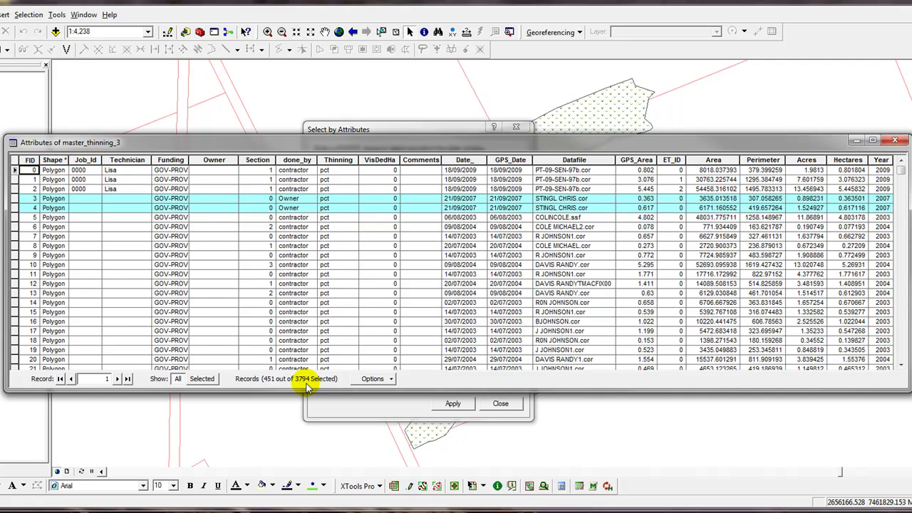
click(205, 380)
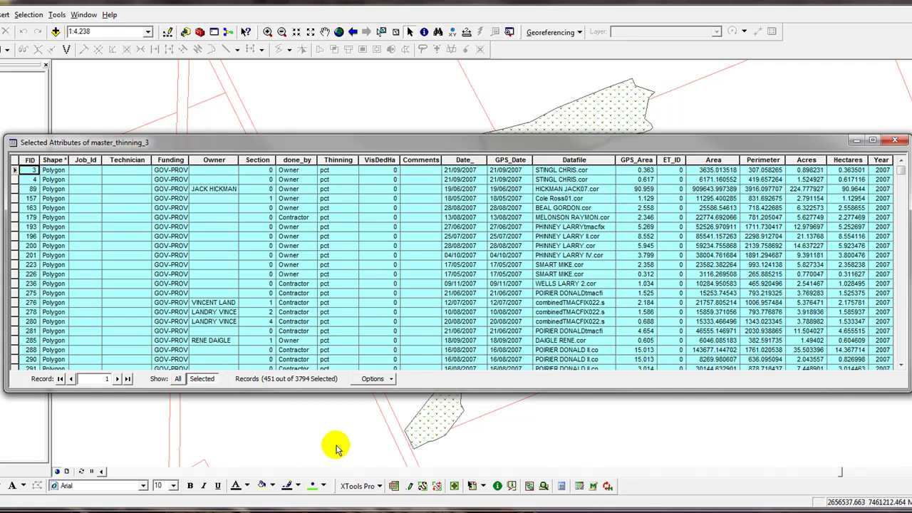
Choose XTools Pro > Table Operations > Export Data to MS Excel for the selected features
click(382, 488)
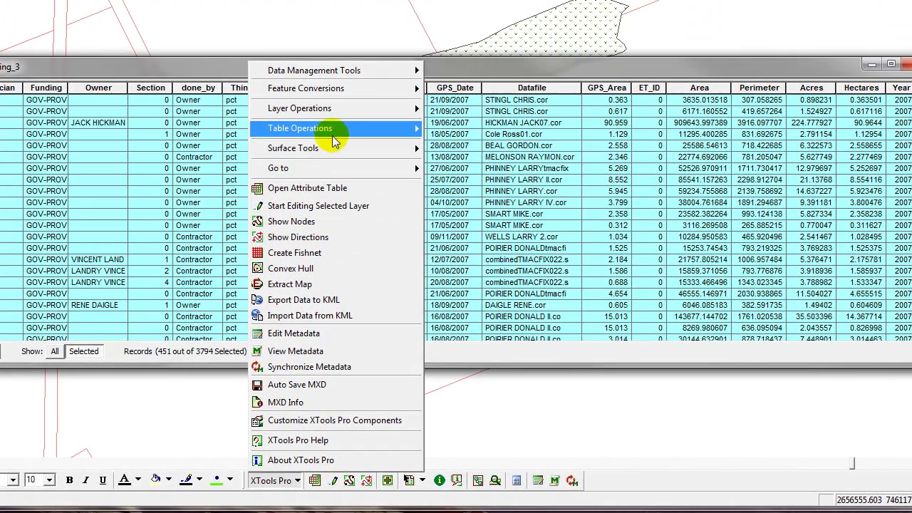
mouse_move(410, 197)
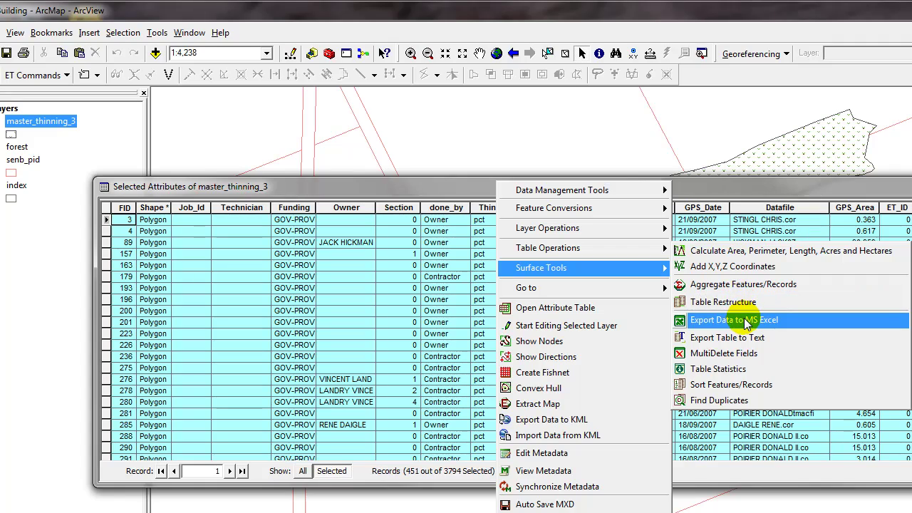
click(747, 322)
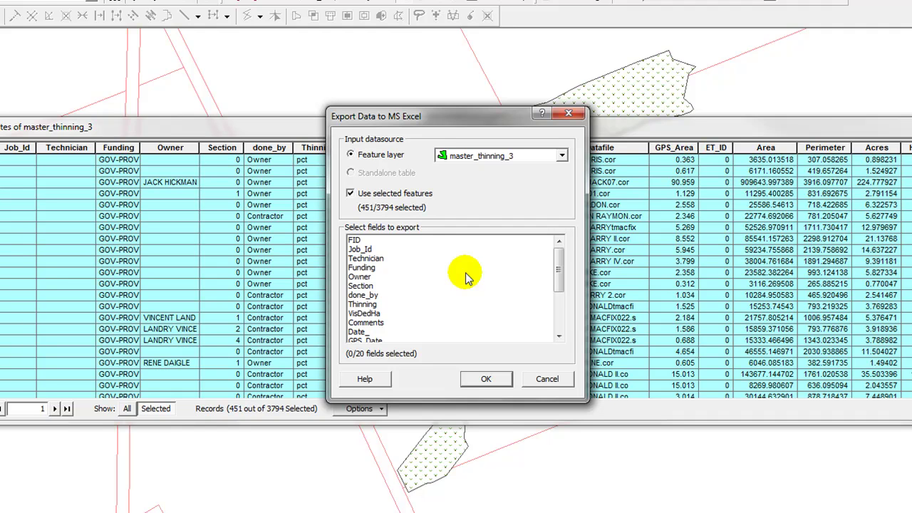
Pick Funding, Thinning, Acres, Hectares and Year as the 5 export fields
click(371, 269)
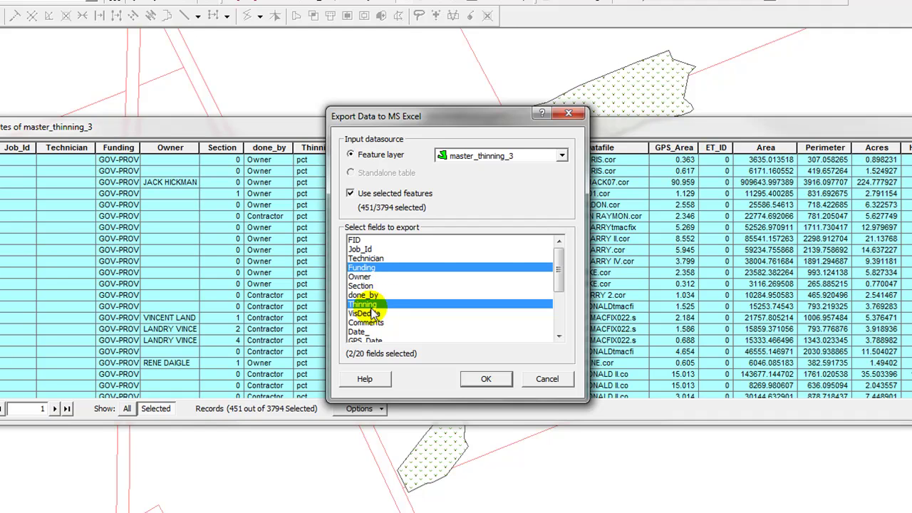
drag(559, 265, 555, 302)
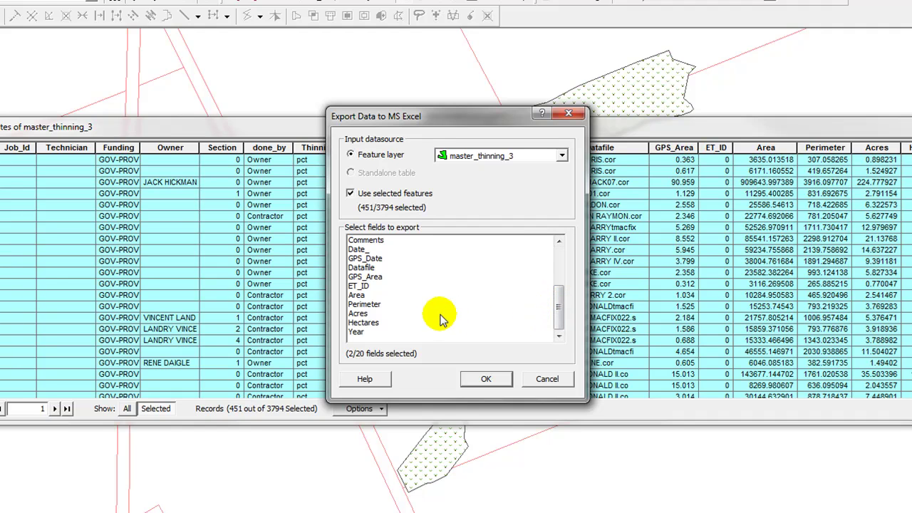
click(358, 313)
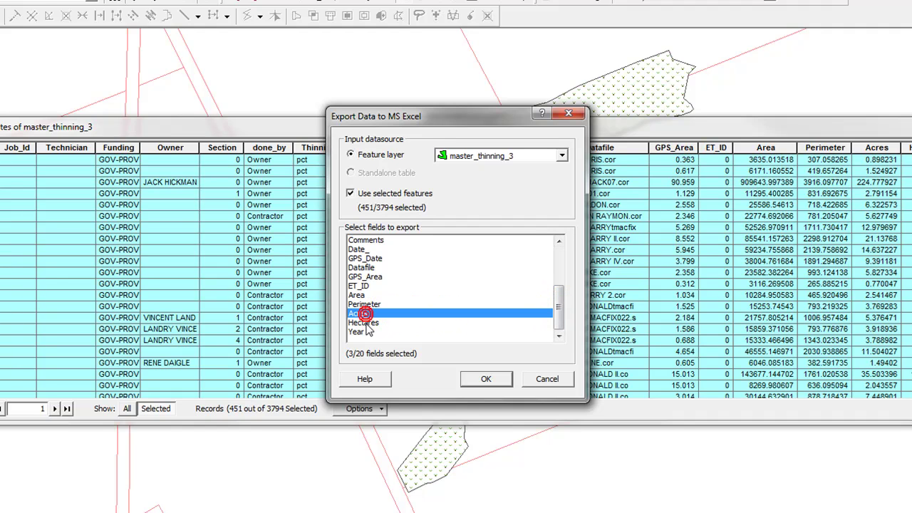
click(364, 323)
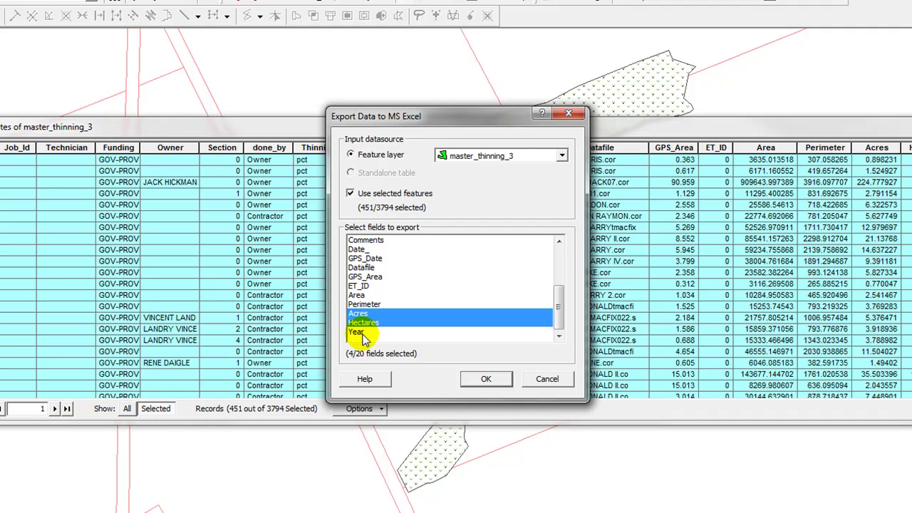
click(355, 333)
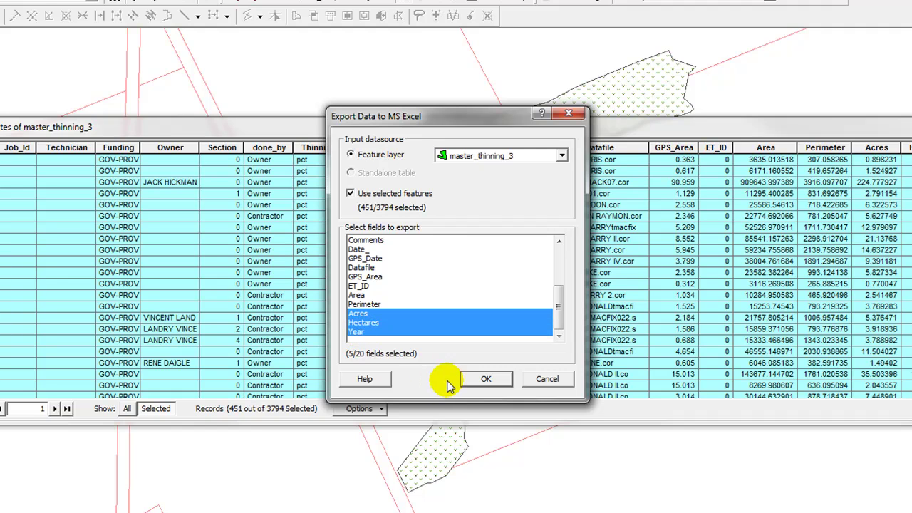
click(487, 379)
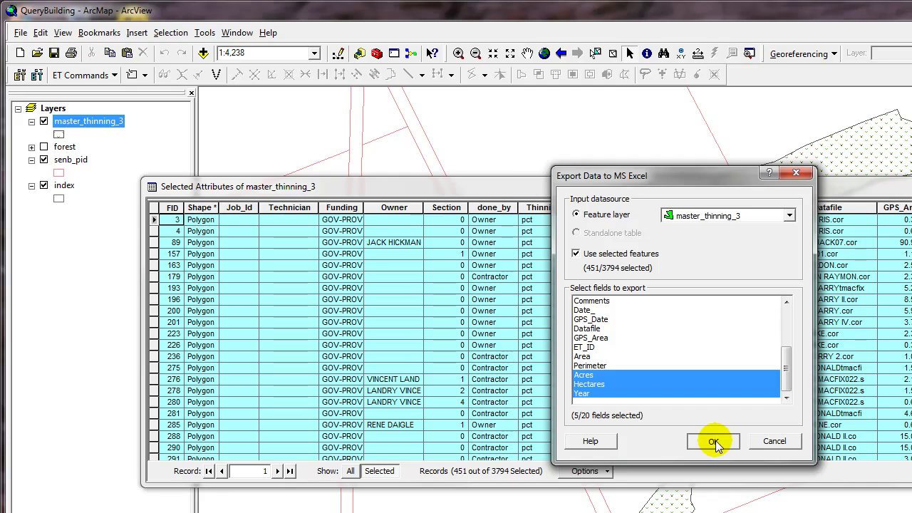
Export the 451 records to Excel and reduce Acres and Hectares to 2 decimal places
click(715, 440)
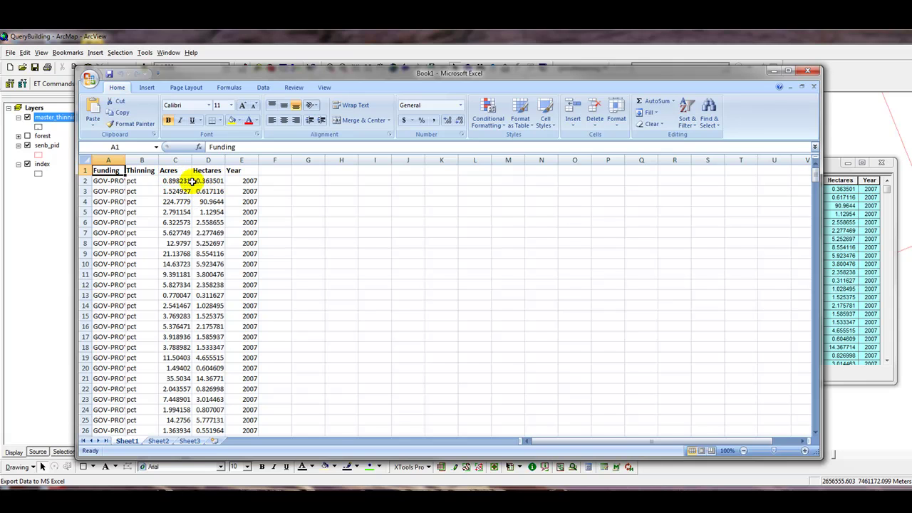
drag(173, 180, 210, 386)
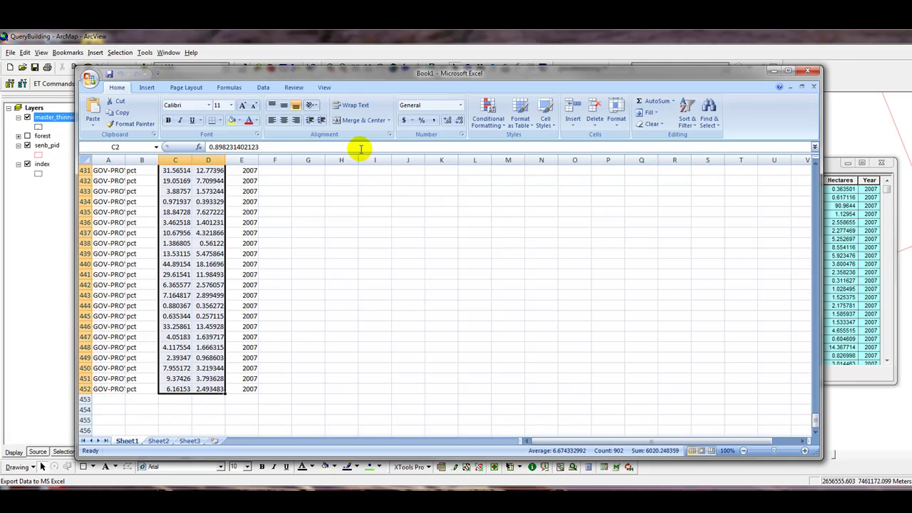
click(459, 121)
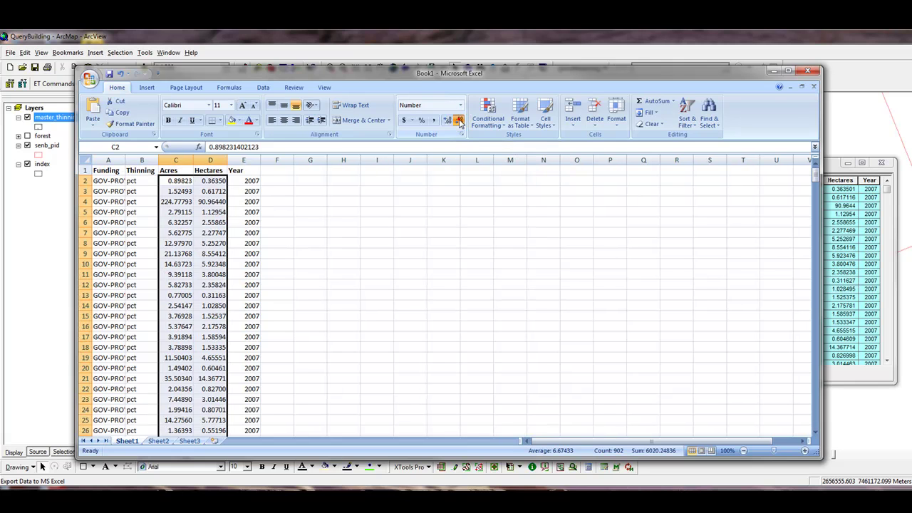
click(460, 121)
click(459, 121)
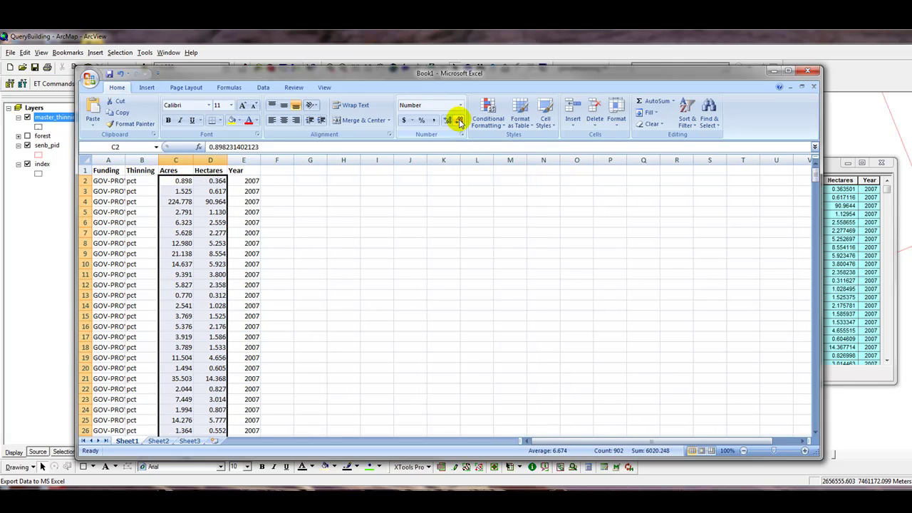
click(459, 122)
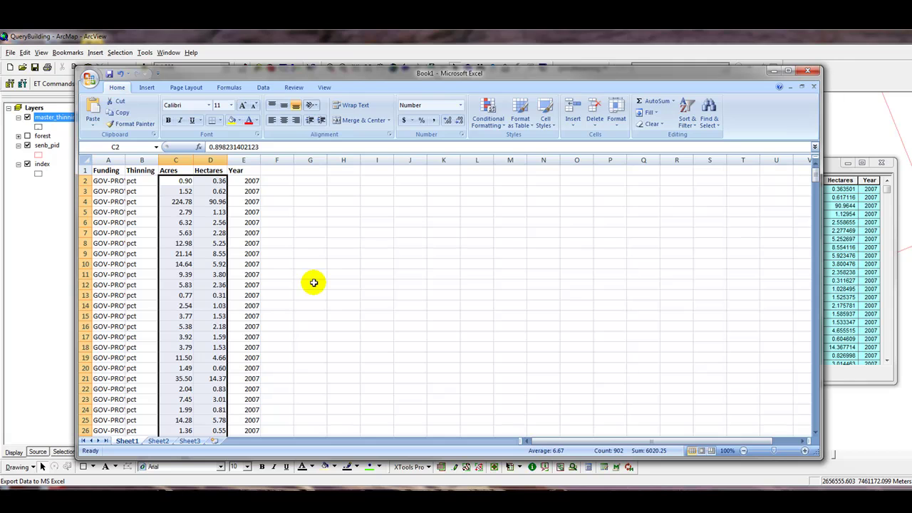
AutoFit the Funding, Thinning, Acres, Hectares and Year columns (A–E) to their contents
double_click(125, 160)
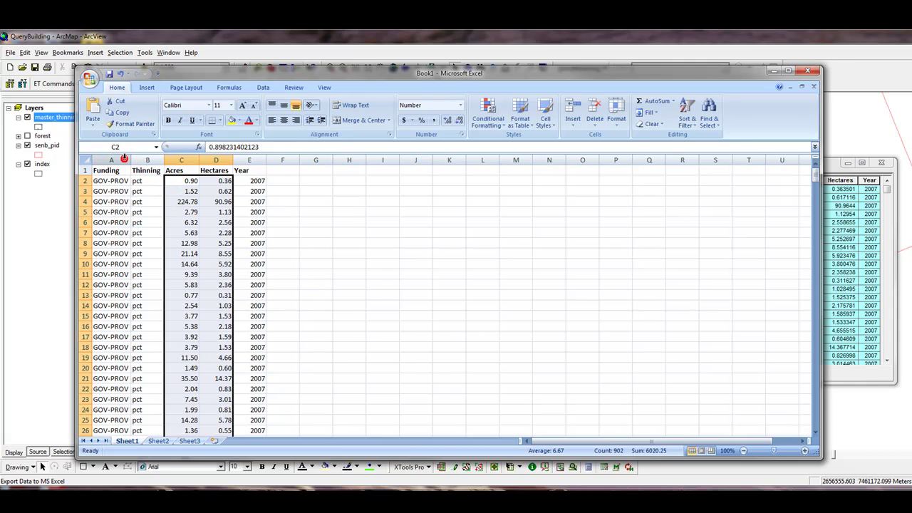
double_click(164, 160)
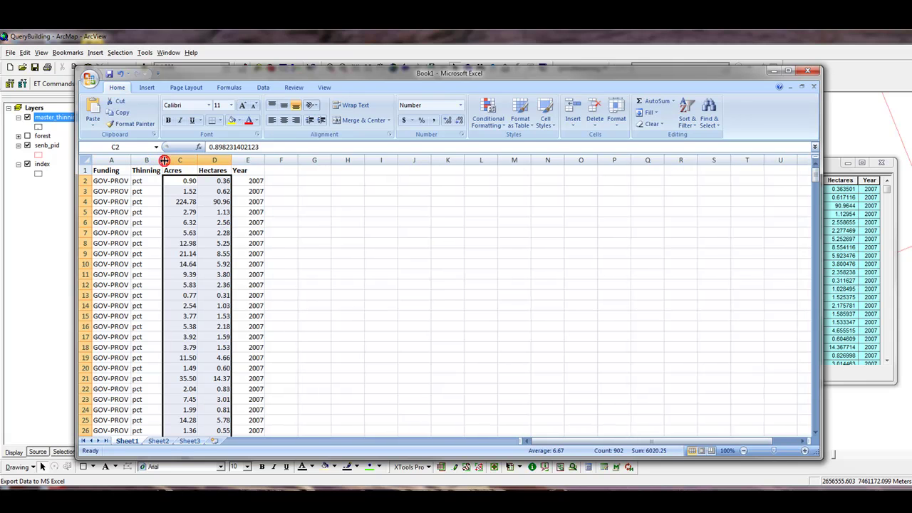
double_click(196, 160)
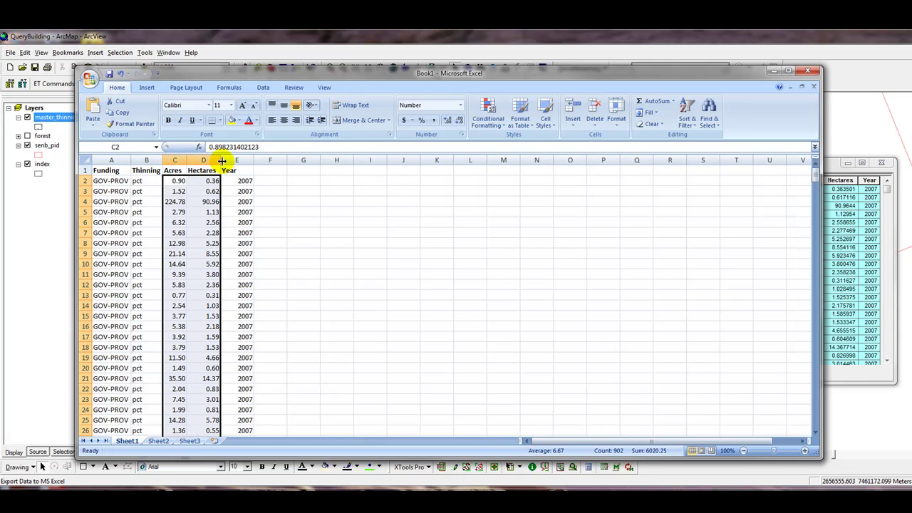
double_click(221, 159)
double_click(251, 159)
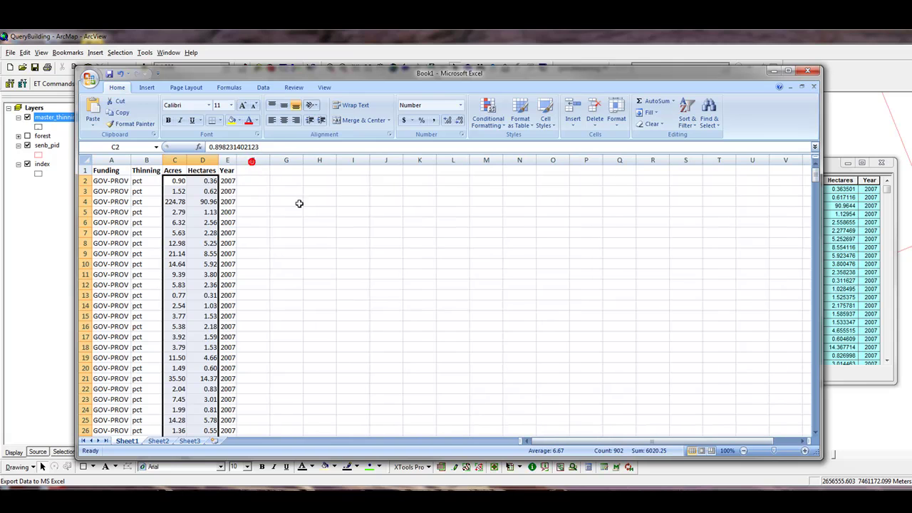
click(296, 193)
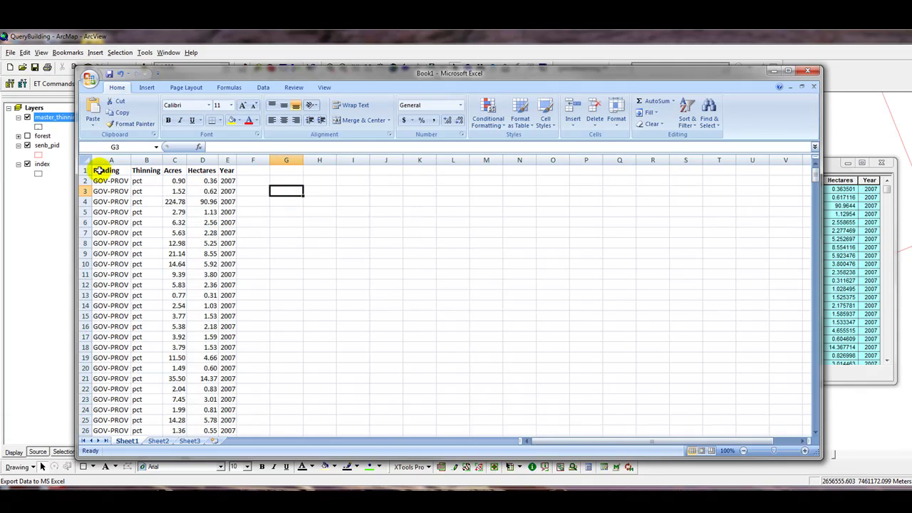
Select A1:E452 and apply Outline and Inside borders through Format Cells
drag(99, 171, 228, 298)
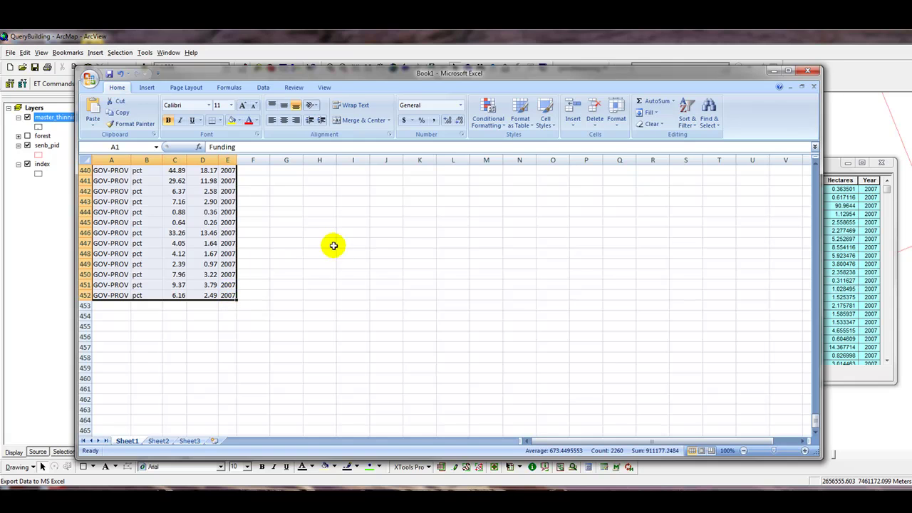
key(ctrl+BackSpace)
right_click(120, 183)
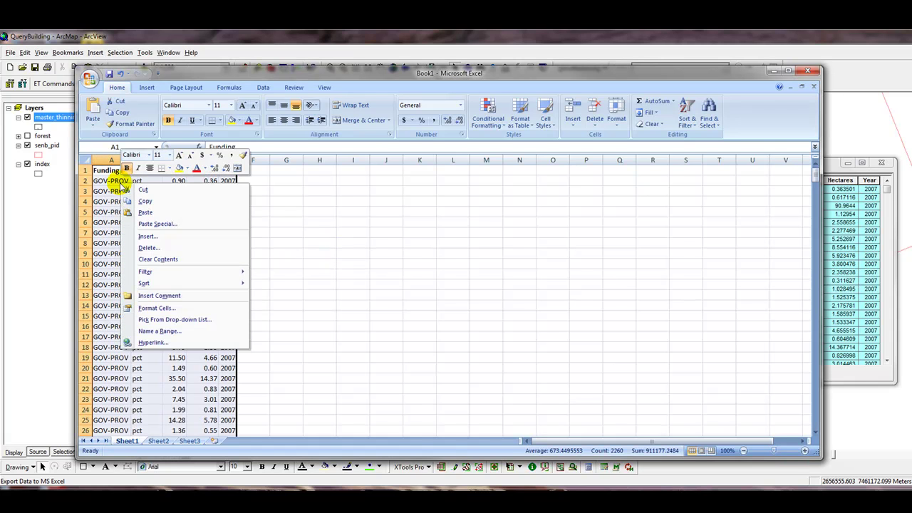
click(168, 309)
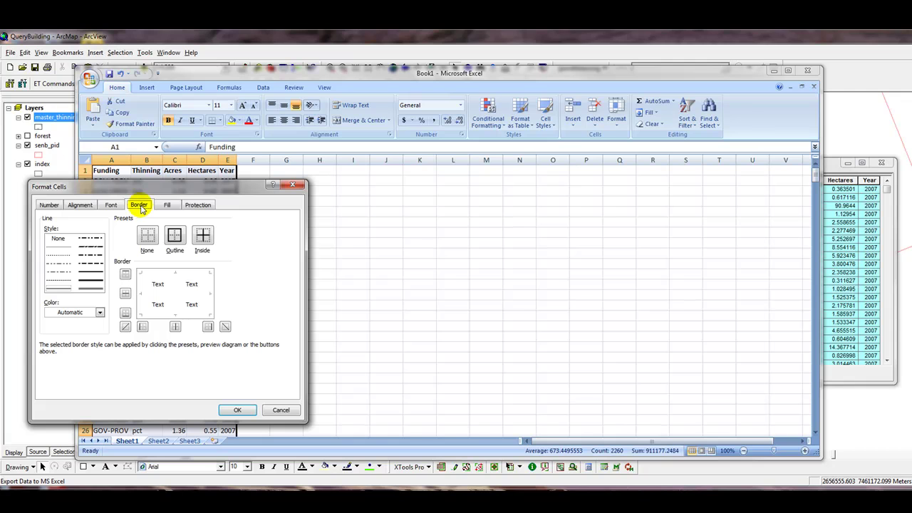
click(175, 235)
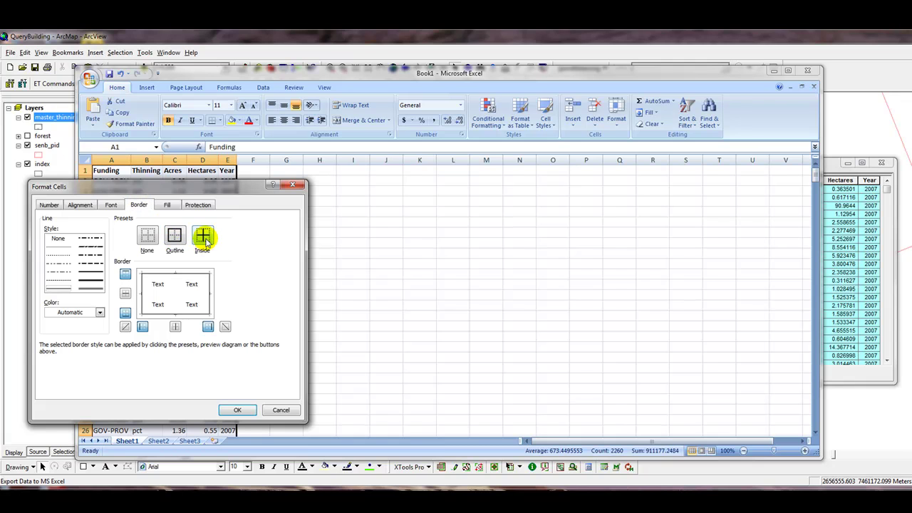
click(204, 238)
click(245, 419)
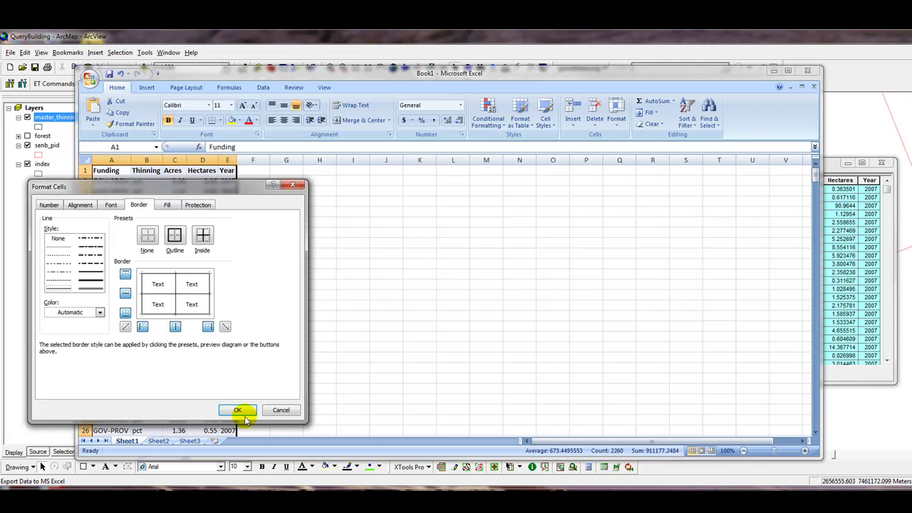
Scroll down to the last exported record at row 452
scroll(535, 263, down, 5)
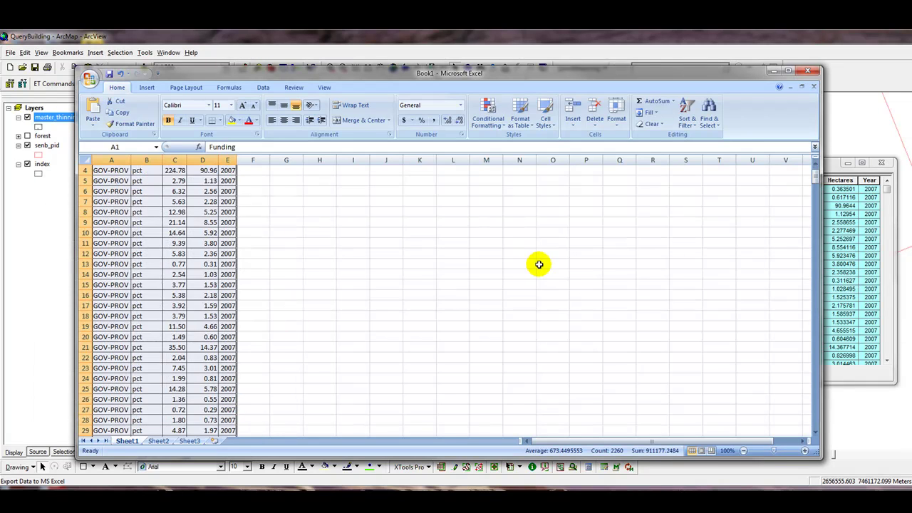
scroll(540, 265, down, 20)
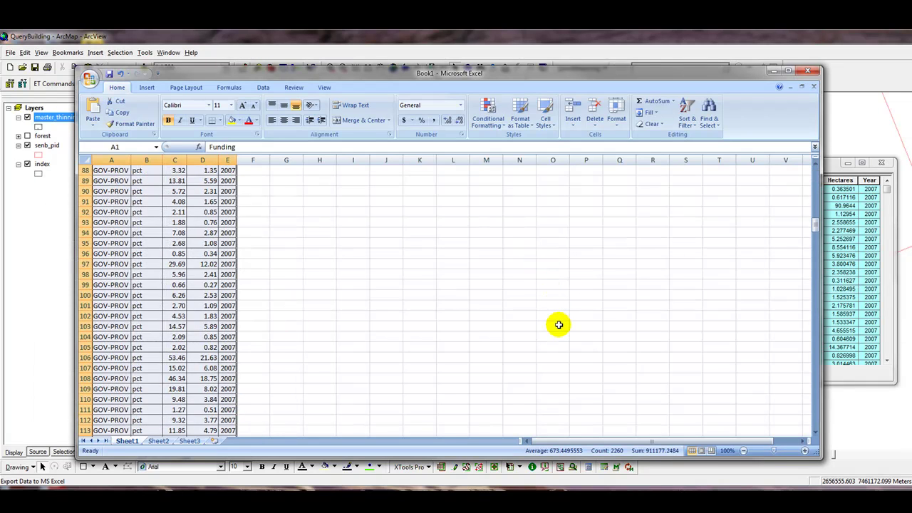
scroll(561, 342, down, 20)
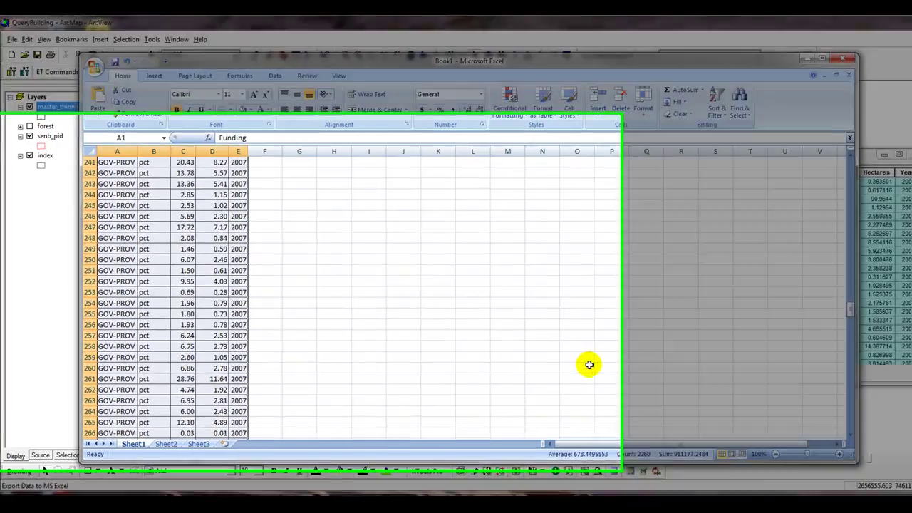
scroll(589, 365, down, 20)
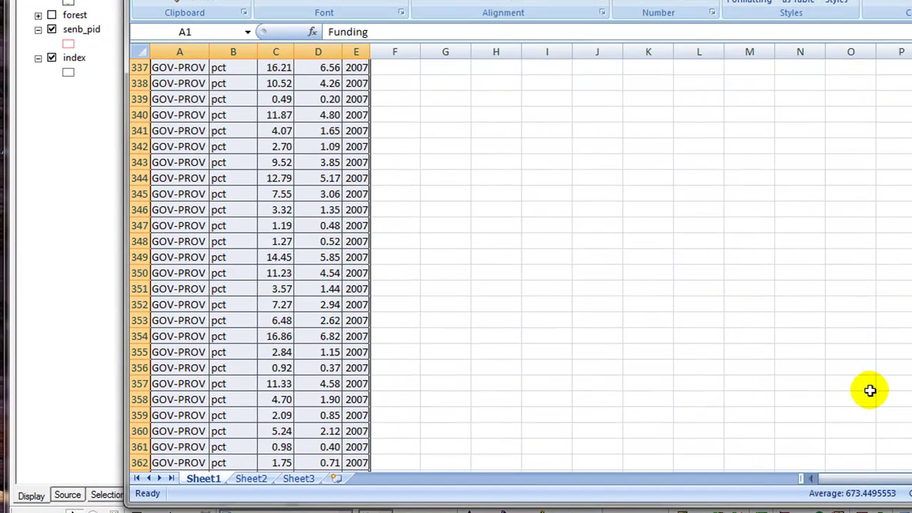
scroll(870, 392, down, 20)
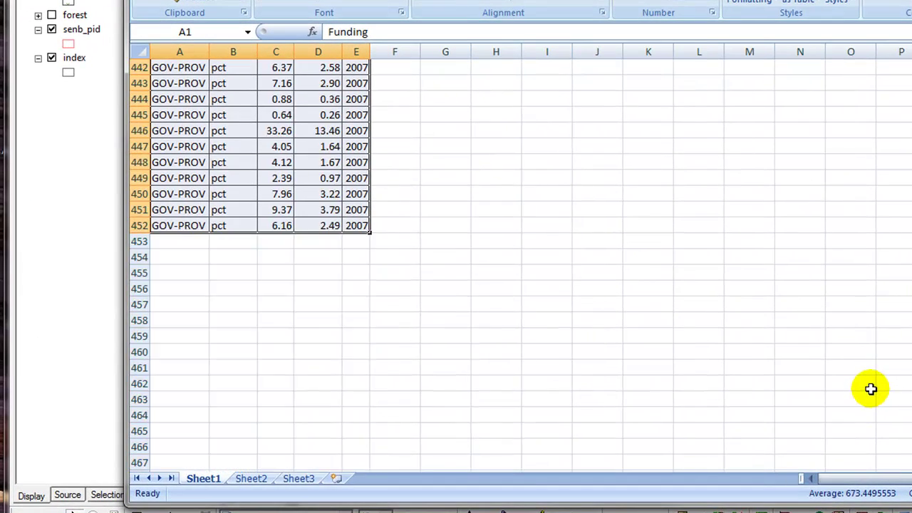
Label cell A453 as TOTALS
click(190, 242)
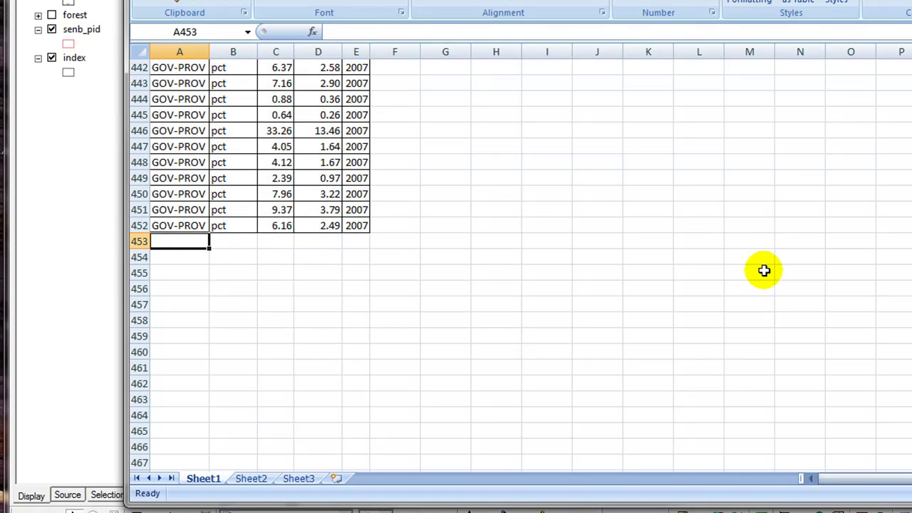
text(TOTALS)
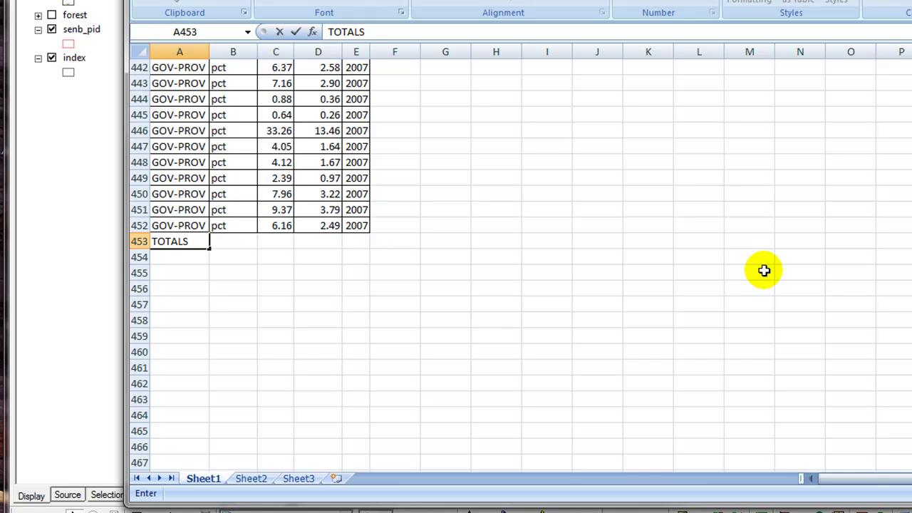
key(Tab)
key(Tab)
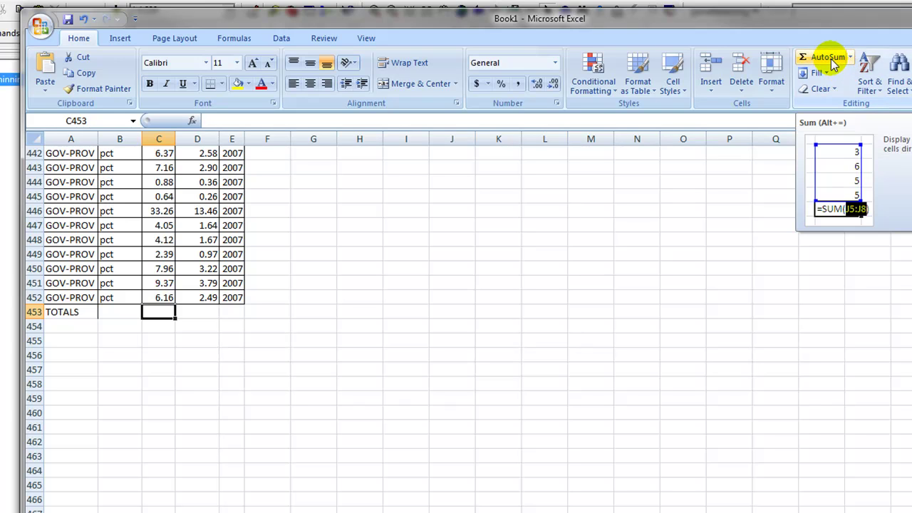
AutoSum Acres in C453 (4285.83) and Hectares in D453 (1734.42)
click(831, 58)
key(Return)
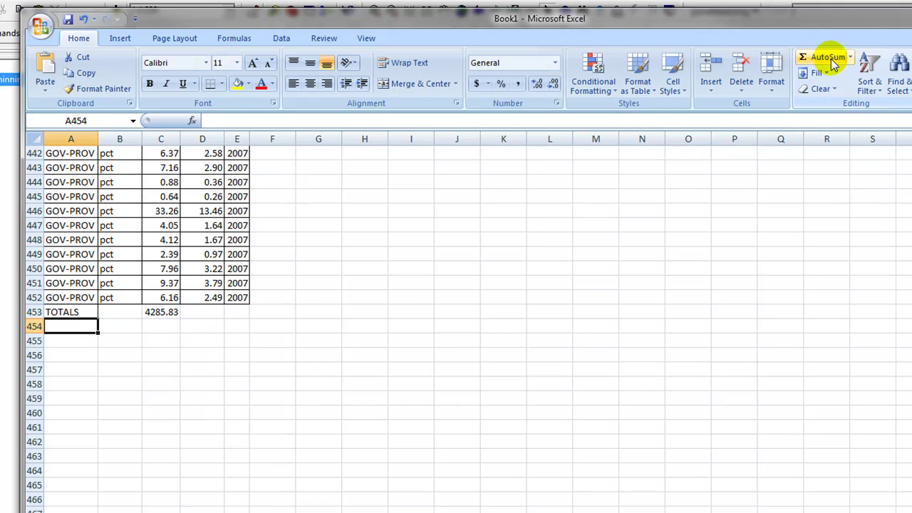
click(206, 312)
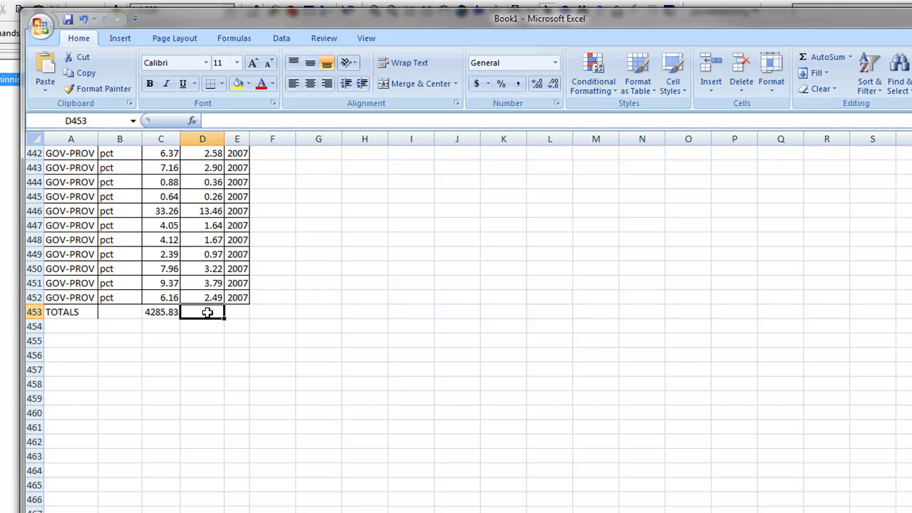
click(827, 58)
key(Return)
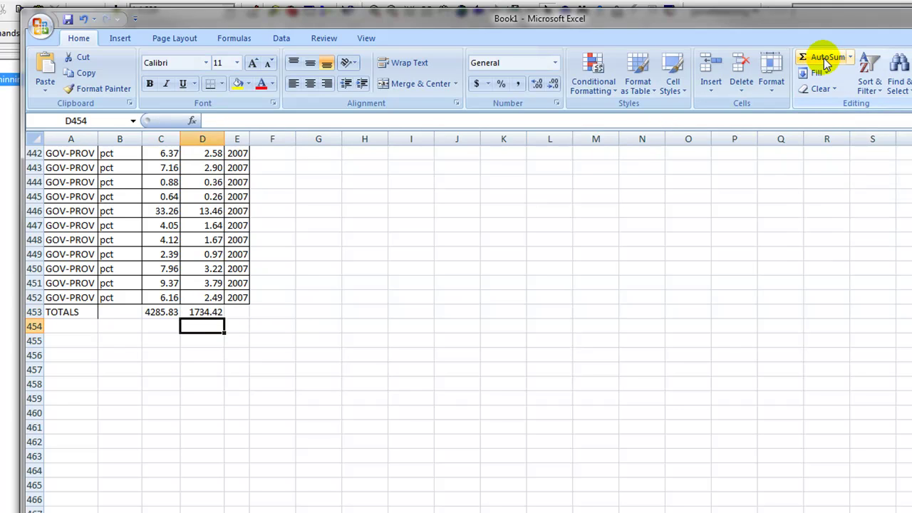
Apply outline and inside borders to A453:E453 through Format Cells
click(58, 312)
drag(59, 312, 240, 312)
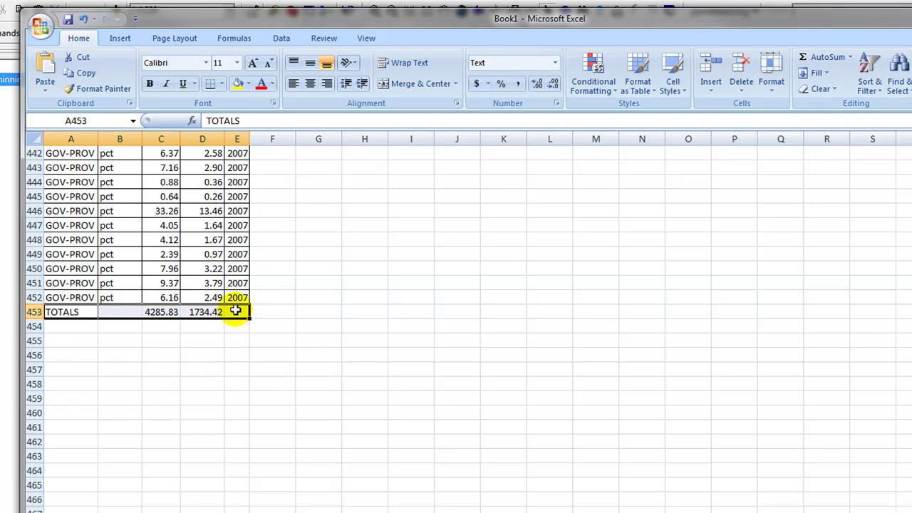
right_click(235, 311)
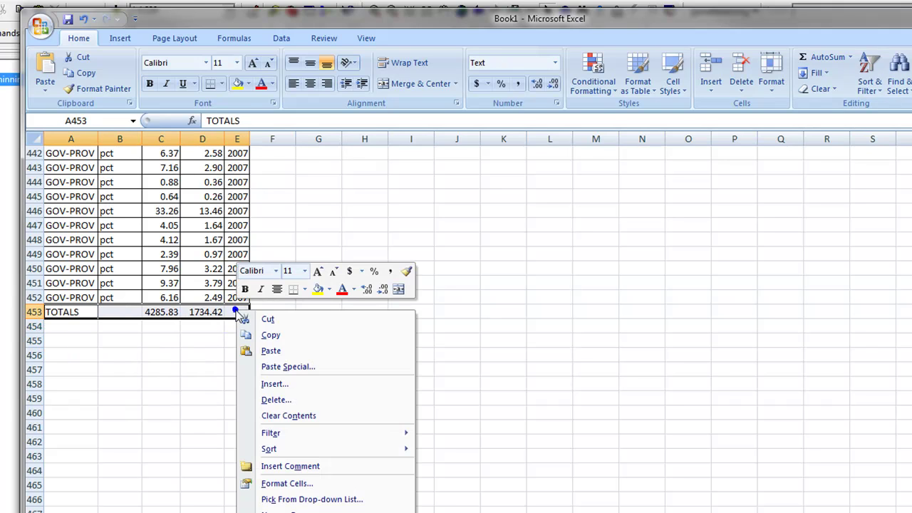
click(310, 483)
click(319, 385)
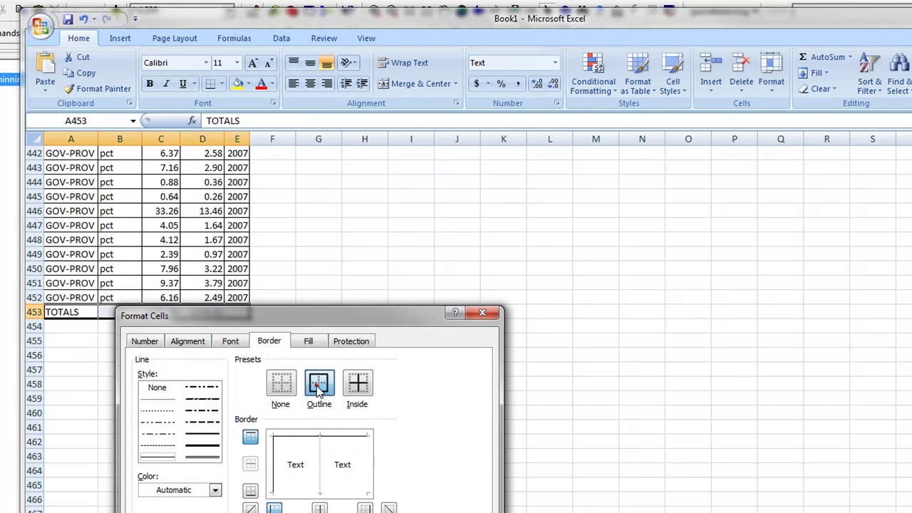
click(350, 389)
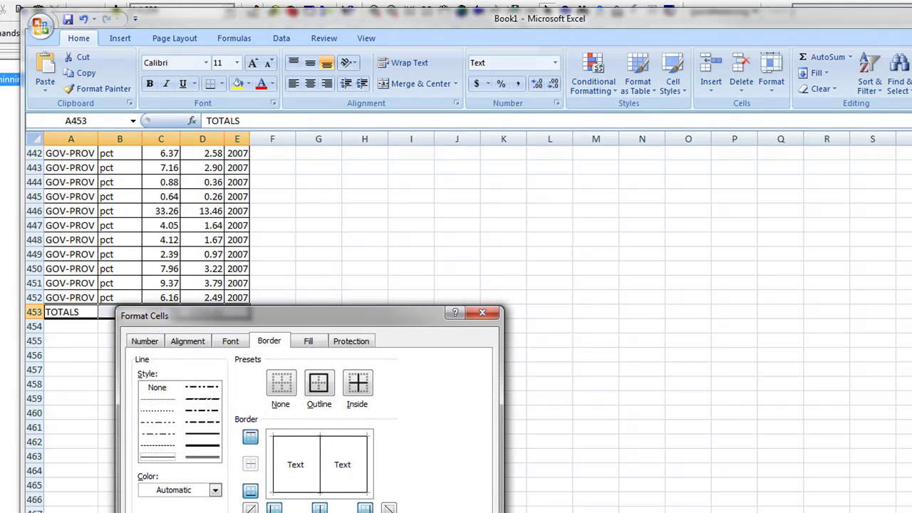
key(Return)
click(312, 327)
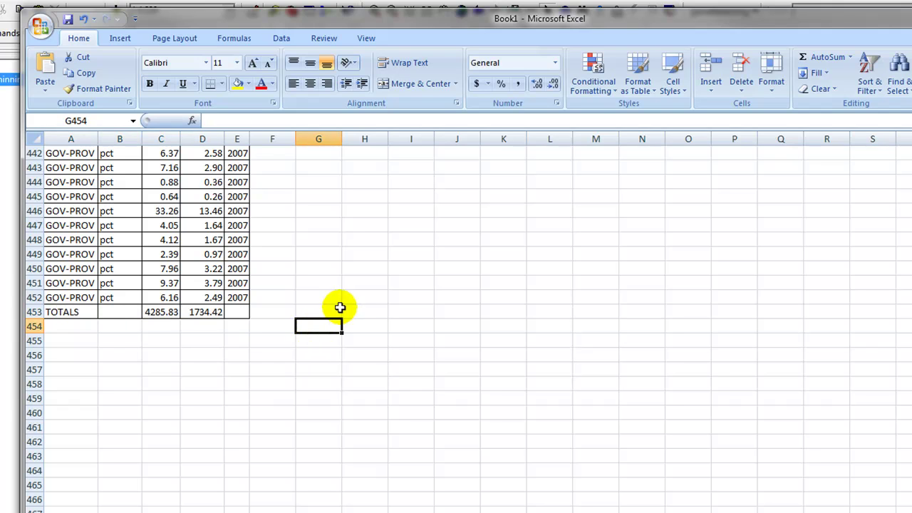